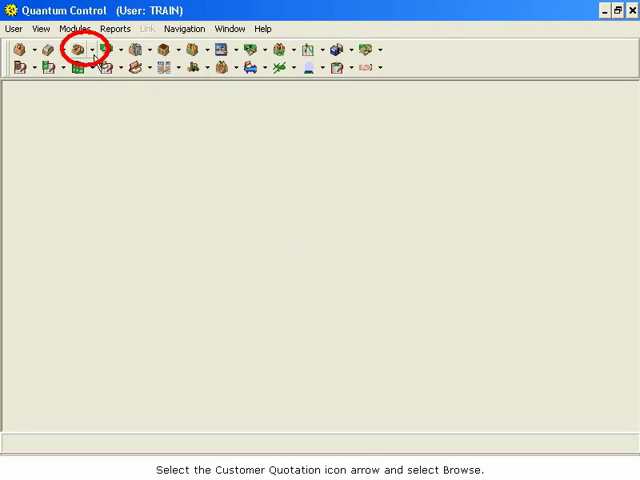
Browse customer quotes filtered by quote number Q2101.
left_click(95, 53)
left_click(113, 84)
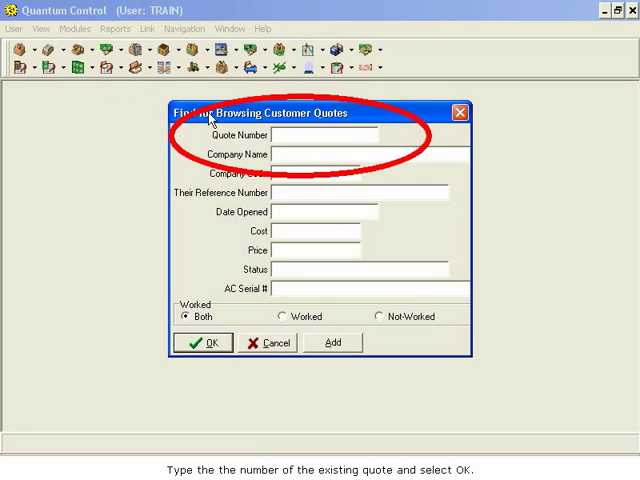
type("Q")
type("2101")
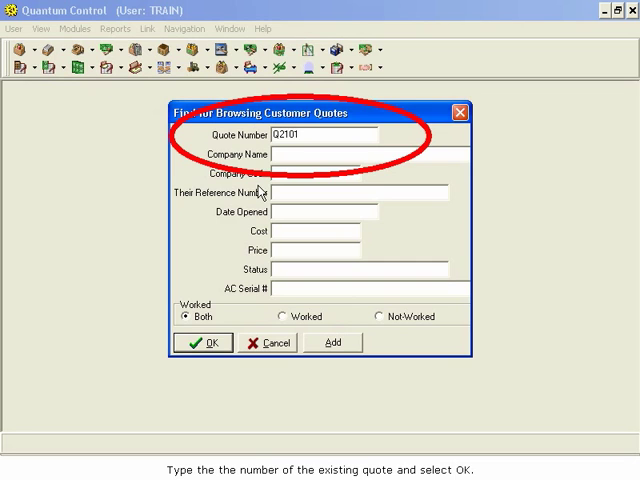
left_click(206, 345)
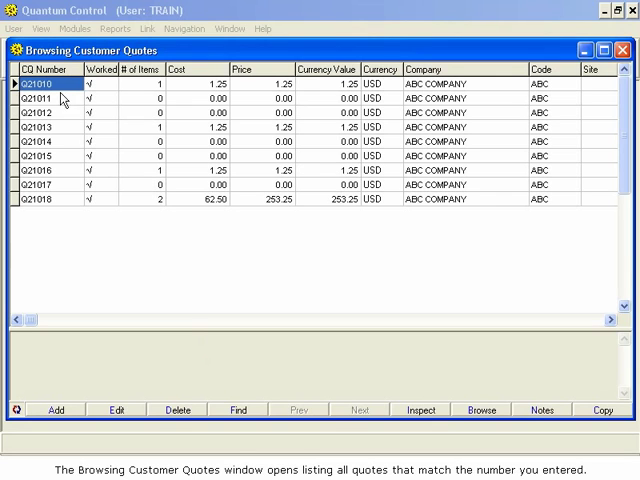
Open quote Q21018 for ABC Company from the results list.
left_click(67, 203)
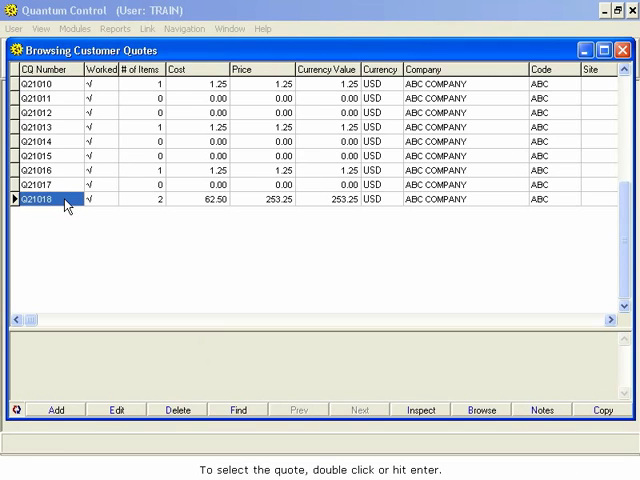
double_click(67, 203)
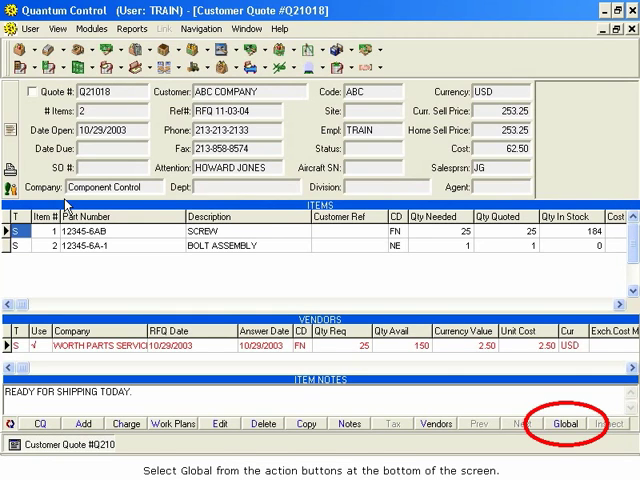
Start Create Sales Order from the quote's Global Options menu.
left_click(565, 432)
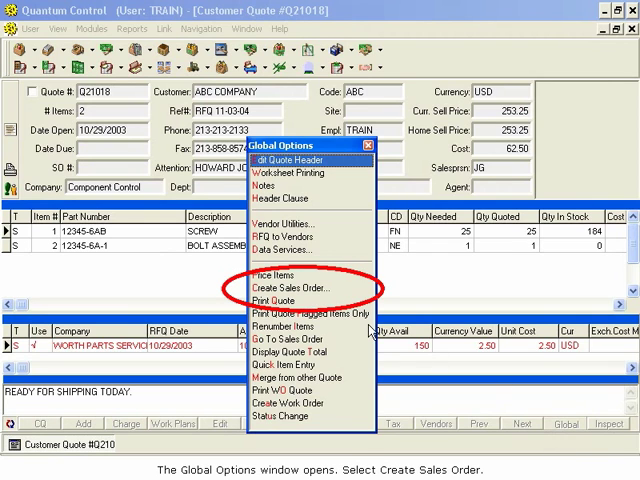
left_click(318, 290)
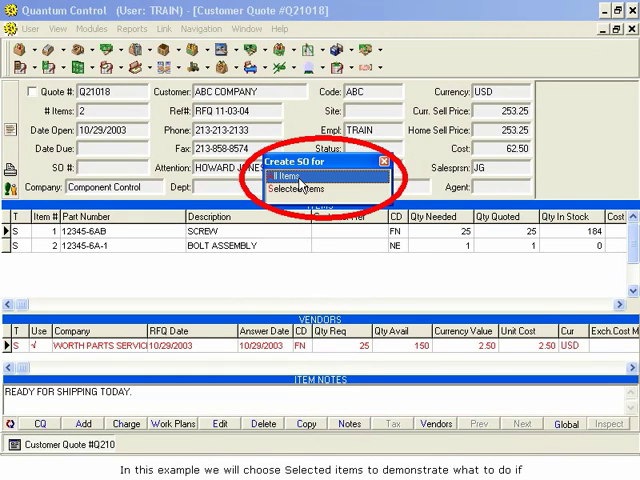
Choose to create the sales order for Selected Items only.
left_click(312, 190)
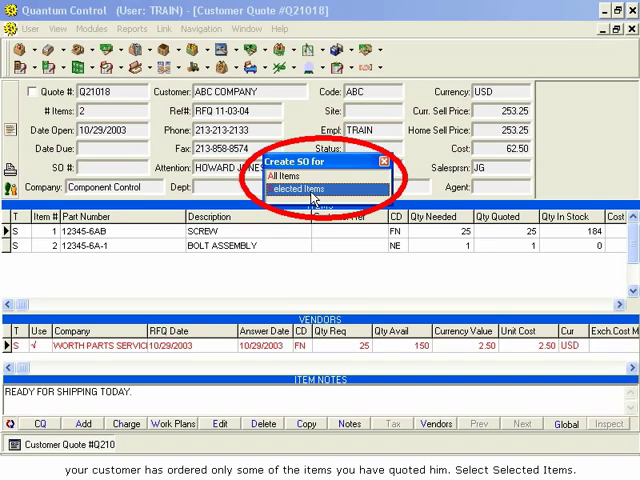
left_click(312, 190)
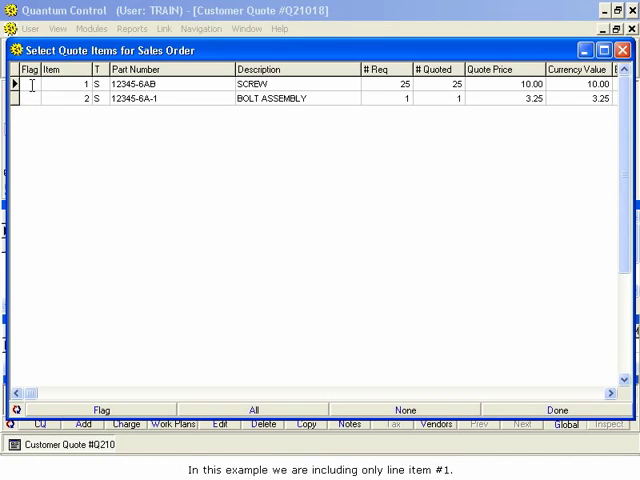
Flag line item 1 (SCREW) and finish the item selection.
left_click(32, 85)
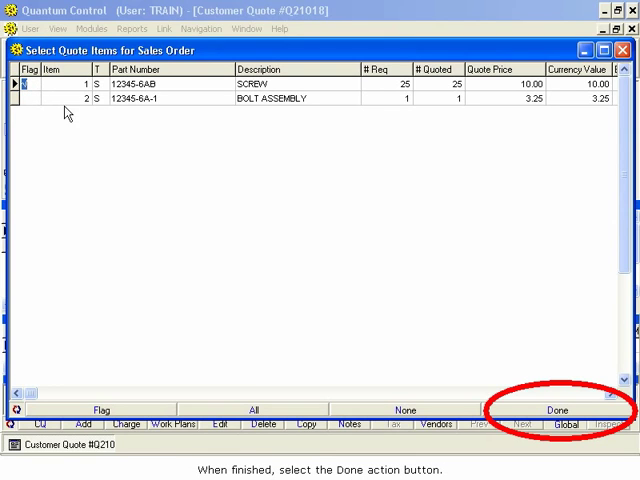
left_click(548, 411)
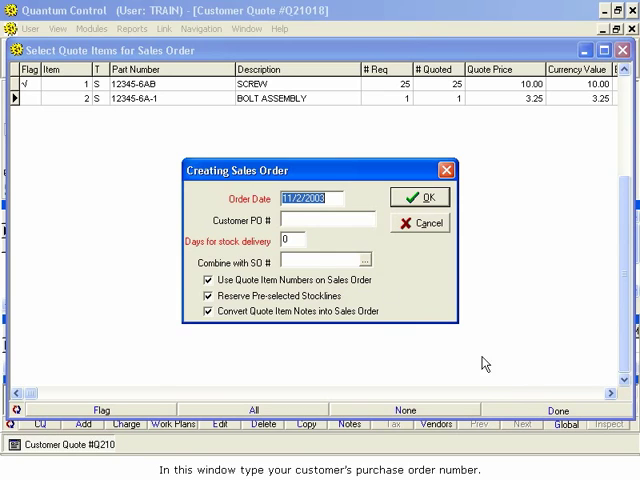
Create the sales order with customer PO number 98547.
left_click(299, 213)
type("9")
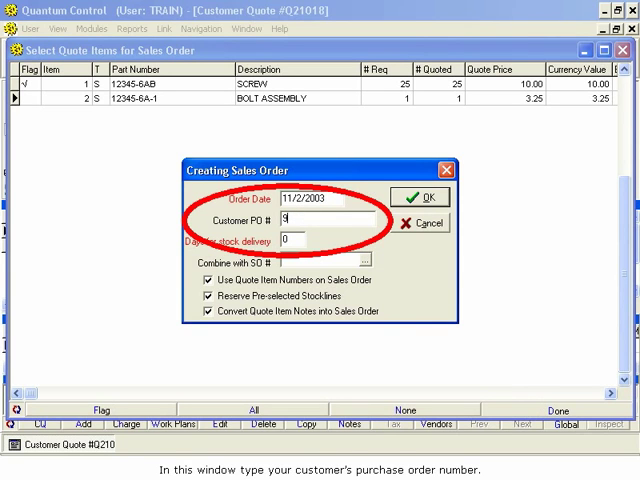
type("854")
type("7")
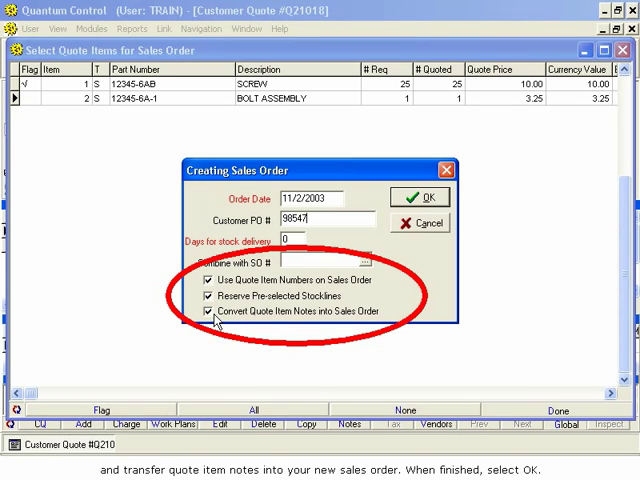
left_click(407, 207)
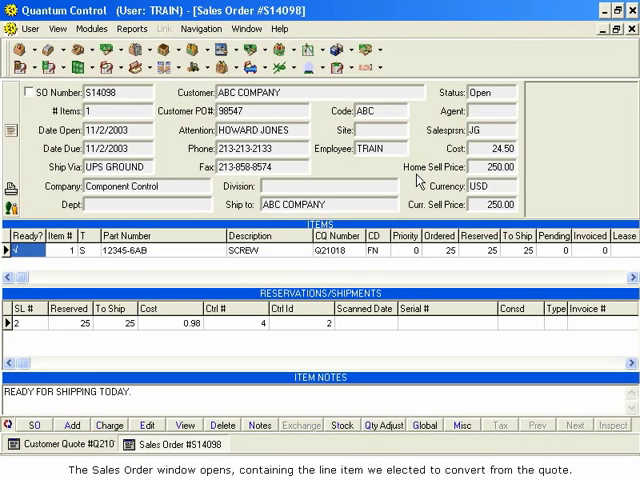
Check that the SCREW line on sales order S14098 shows quote Q21018.
left_click(298, 251)
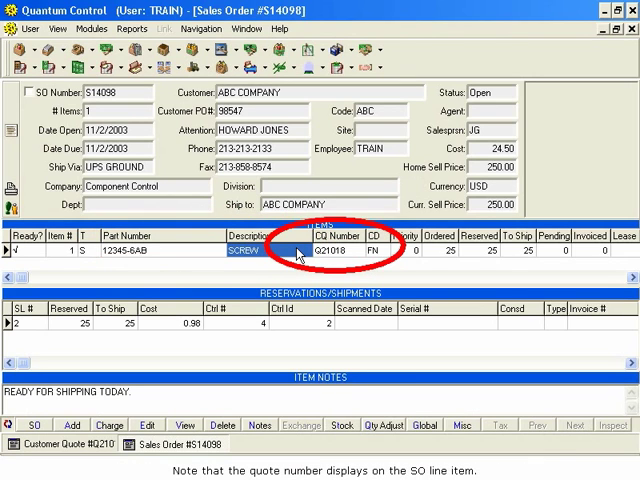
left_click(327, 252)
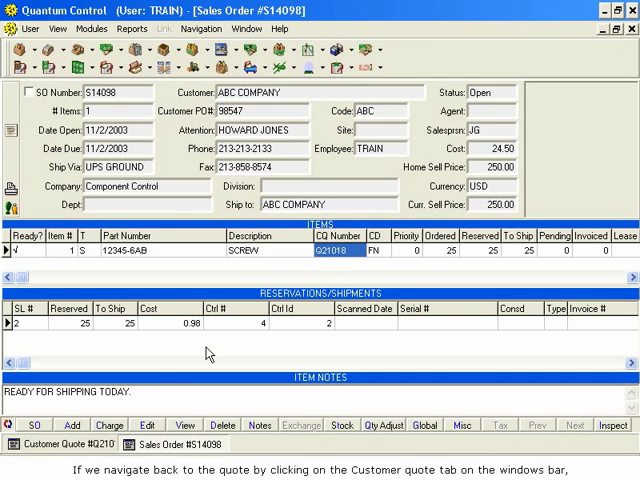
Return to quote Q21018 and check item 1's SO number is S14098.
left_click(81, 446)
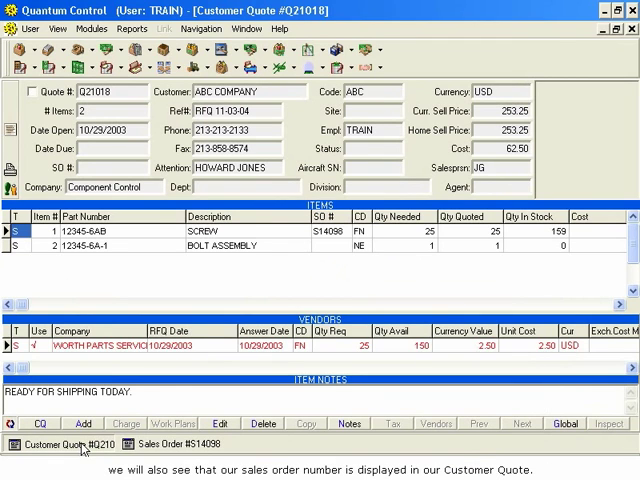
left_click(348, 232)
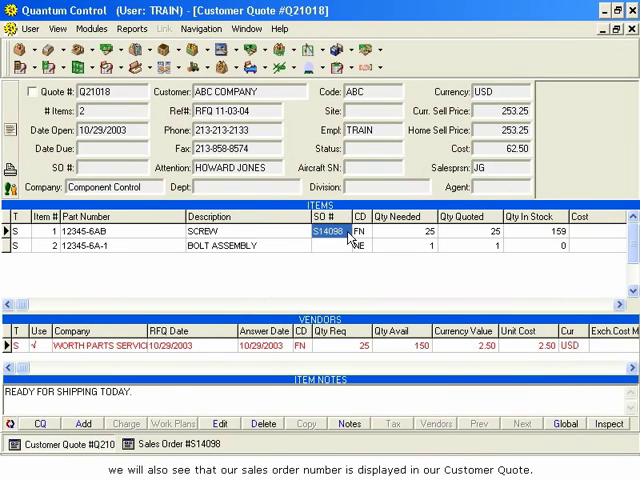